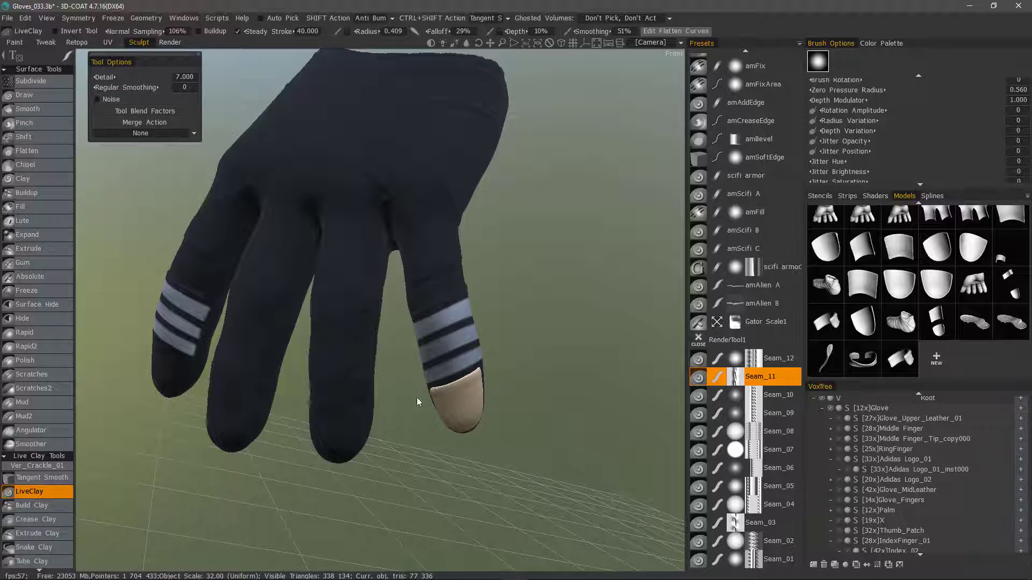
Try short Seam_11 stitch strokes on the tan fingertip patch.
scroll(438, 381, "up", 6)
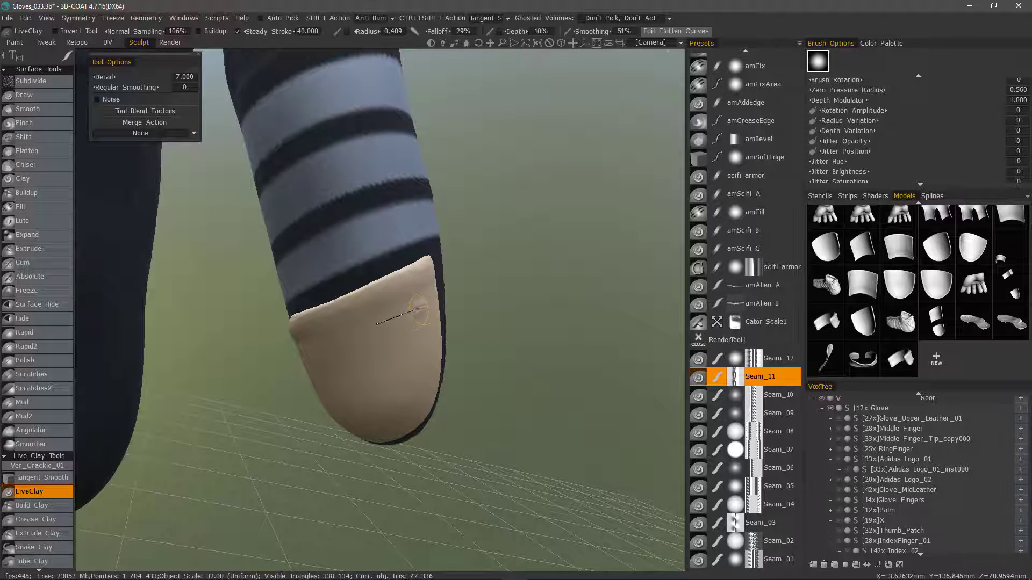
left_click_drag(333, 338, 416, 308)
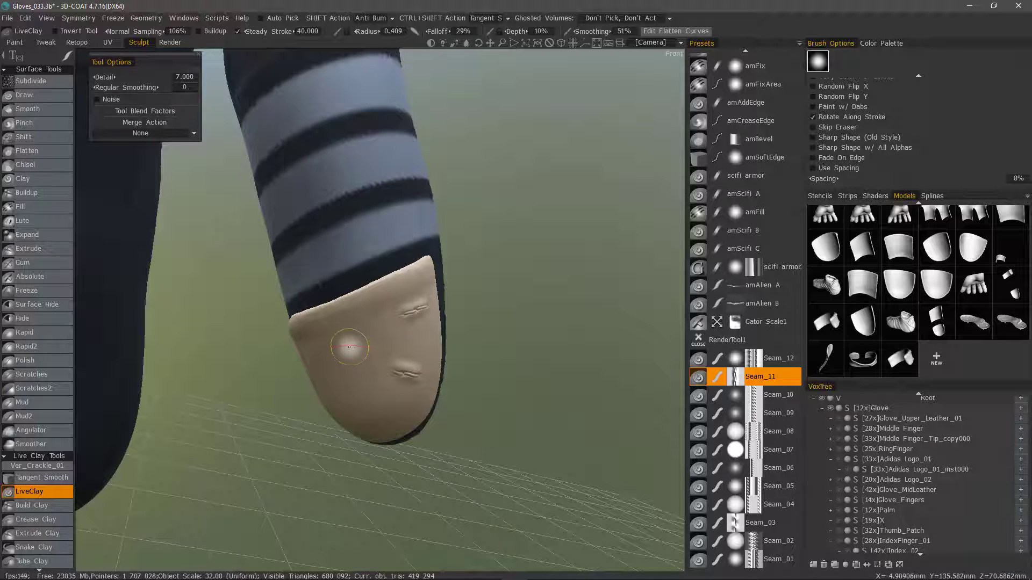
left_click(338, 303)
key("ctrl+z")
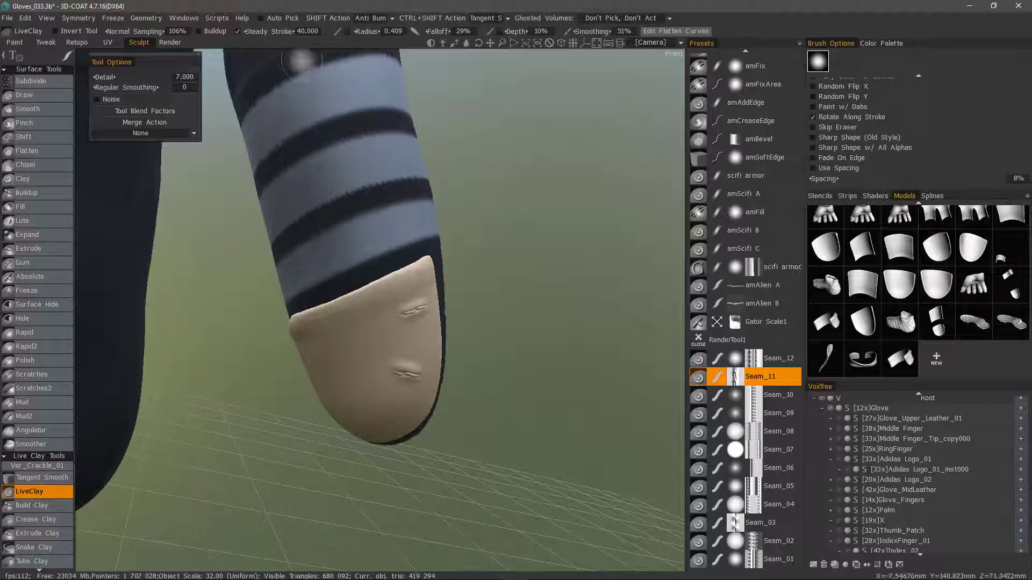
Set Steady Stroke to 15 and try a Seam_11 stroke across the middle of the fingertip patch.
left_click(308, 32)
type("15")
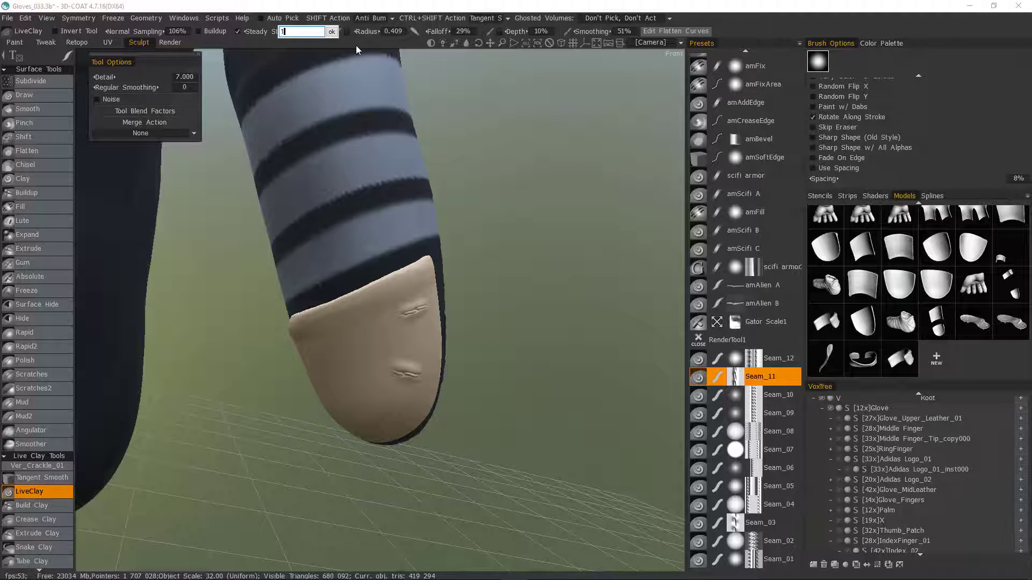
key("Return")
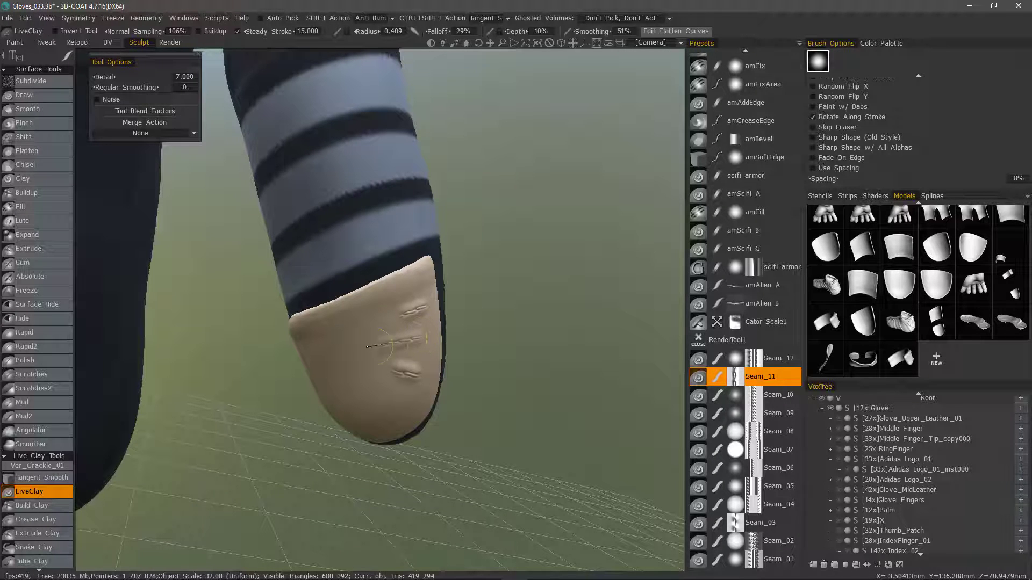
left_click_drag(316, 356, 311, 357)
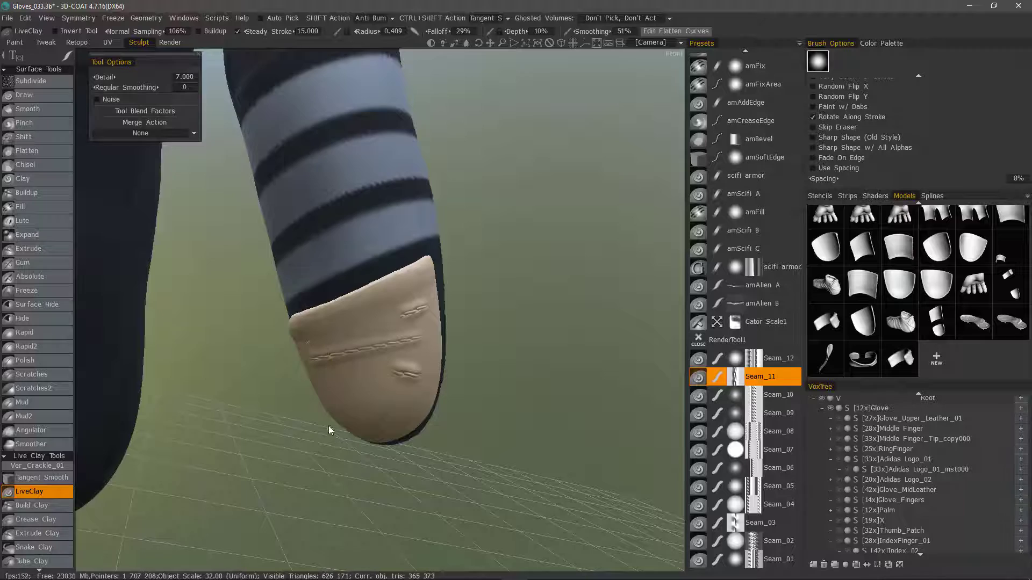
Undo all the test seam strokes on the fingertip patch.
scroll(402, 419, "up", 2)
left_click_drag(322, 435, 484, 239)
key("ctrl+z")
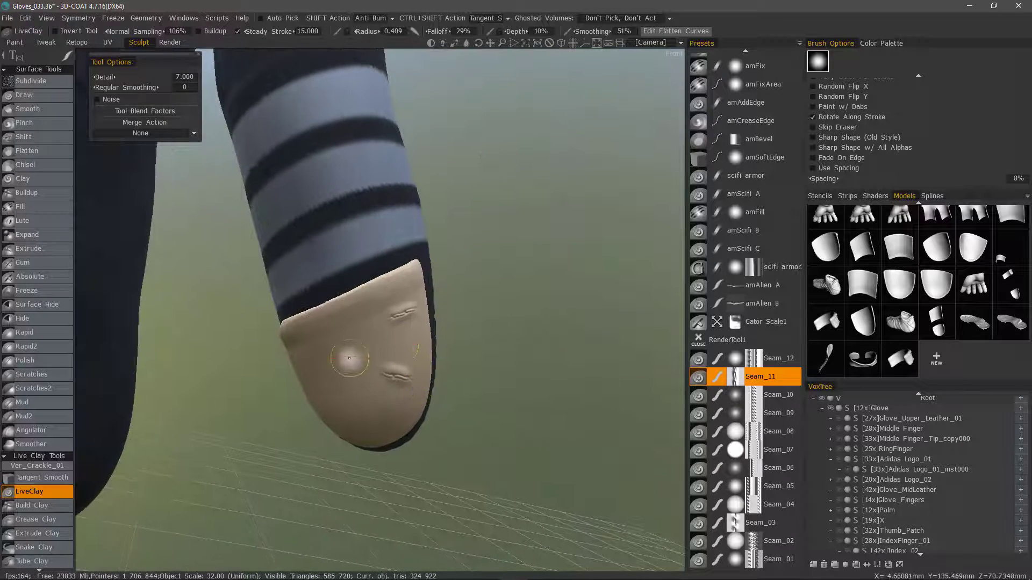
key("ctrl+z")
key("ctrl+z")
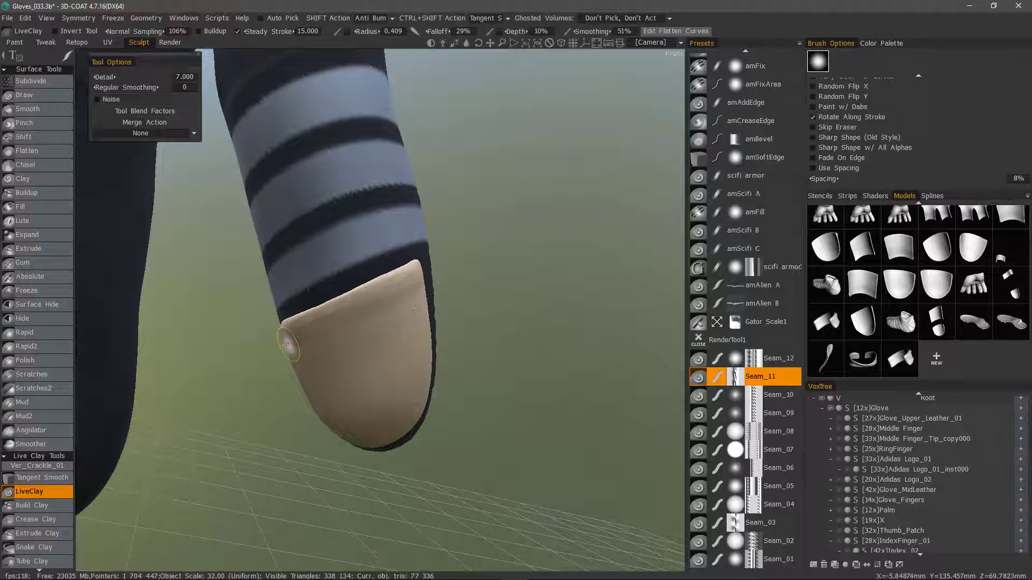
Set Steady Stroke to 35 and switch the brush to the spline curve stroke mode.
left_click(307, 31)
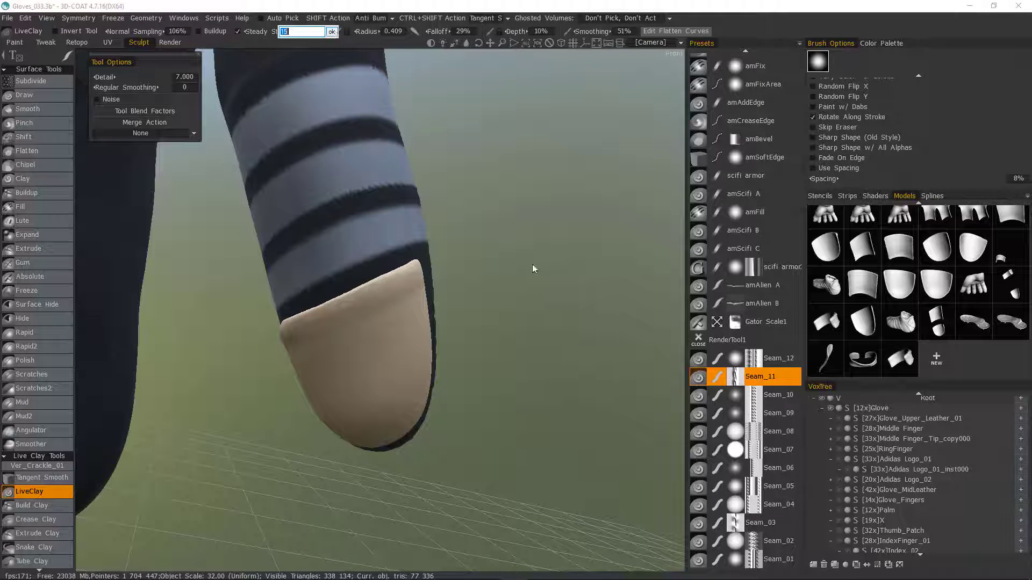
type("35")
key("Return")
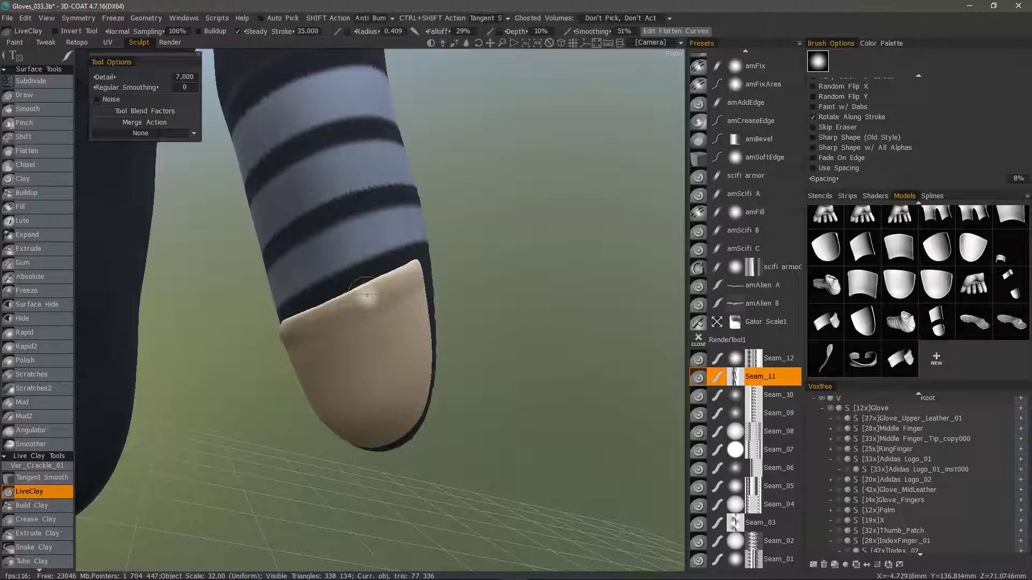
scroll(360, 280, "up", 1)
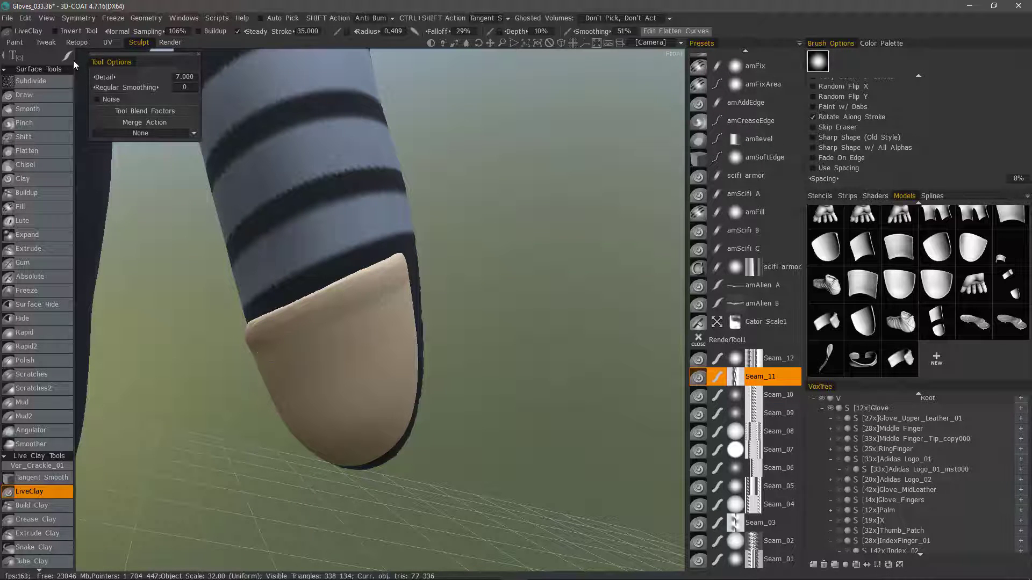
mouse_move(66, 56)
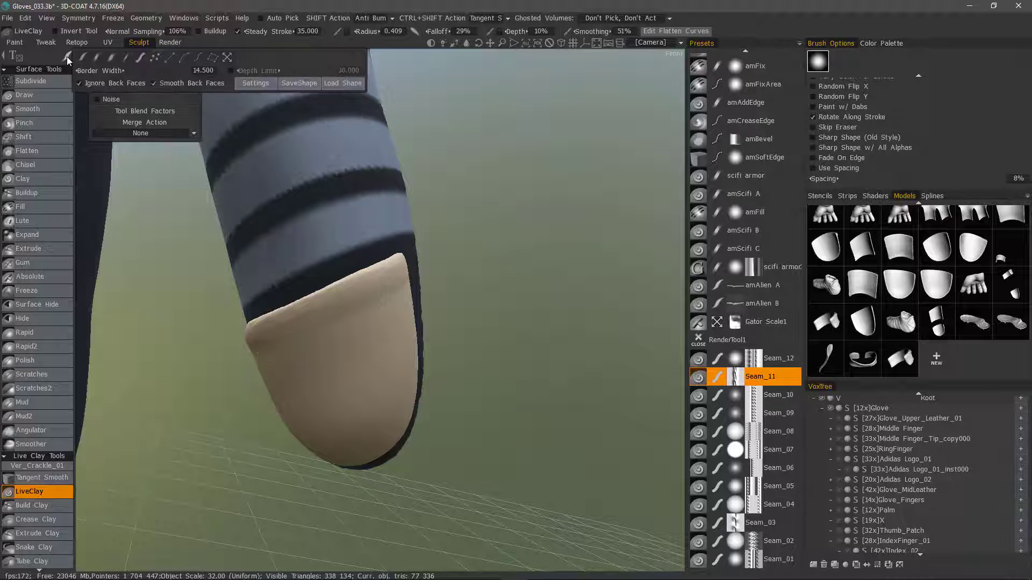
left_click(198, 57)
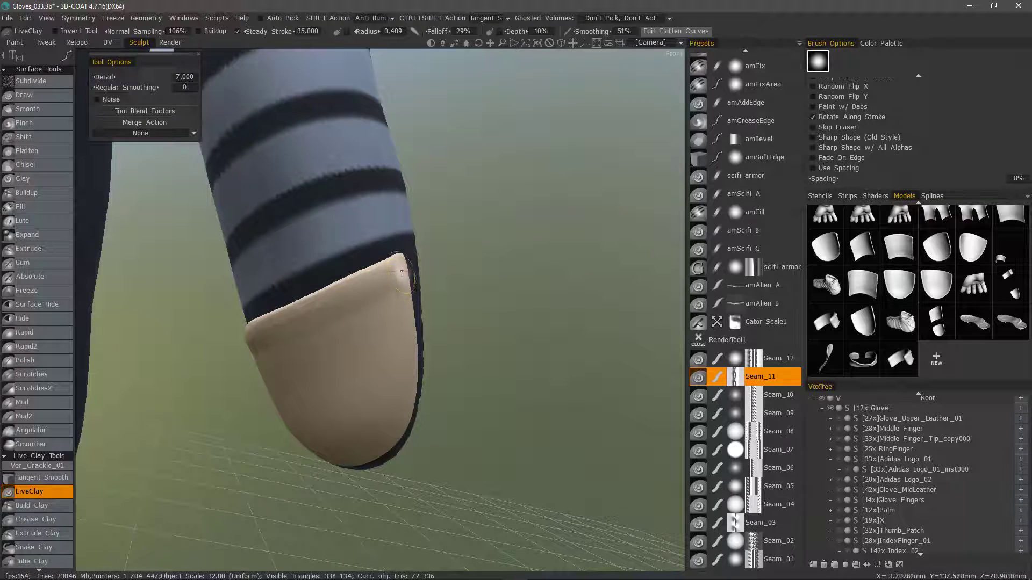
Place a spline curve just below the upper edge of the fingertip patch, running from one side to the other.
left_click(400, 269)
left_click(366, 289)
middle_click_drag(347, 317, 545, 315)
left_click(529, 311)
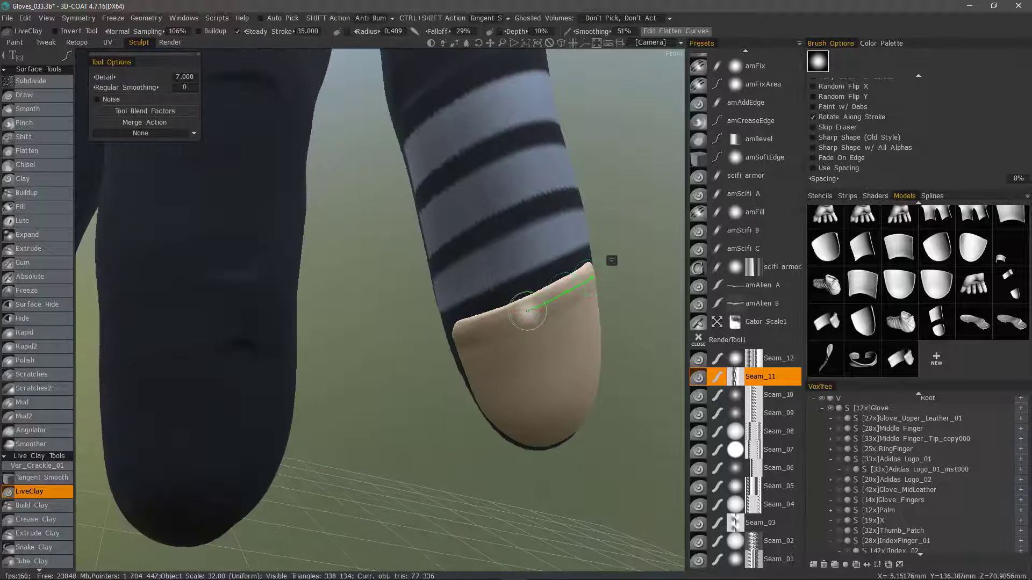
left_click(487, 327)
left_click_drag(455, 337, 223, 364, "alt")
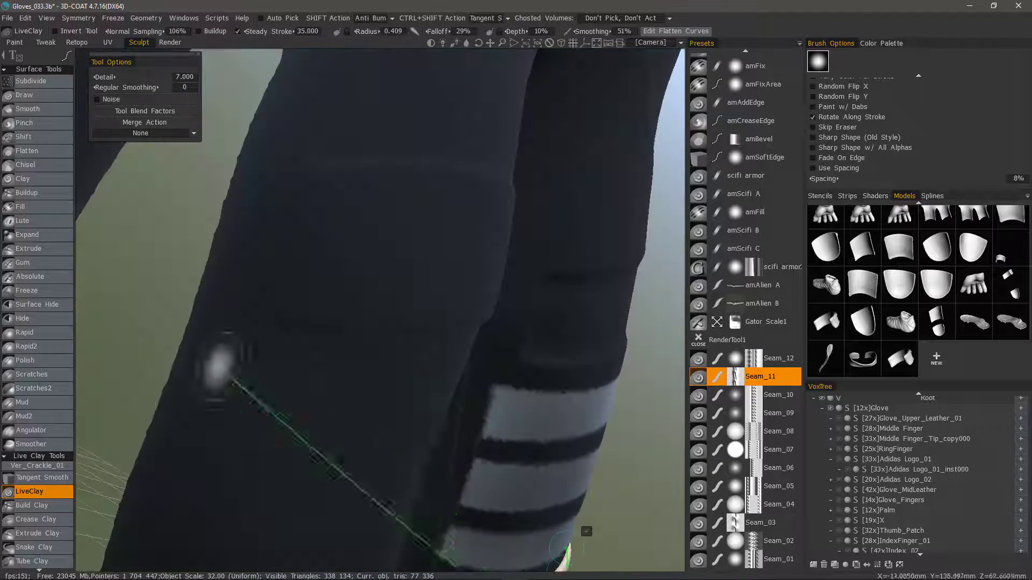
middle_click_drag(223, 364, 224, 196, "alt")
key("Escape")
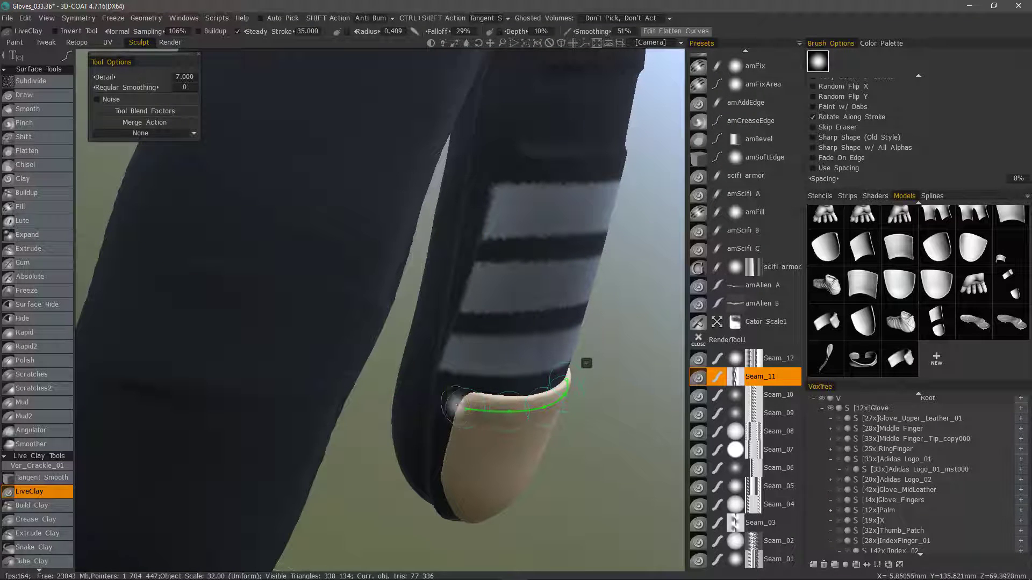
left_click_drag(445, 433, 118, 352, "alt")
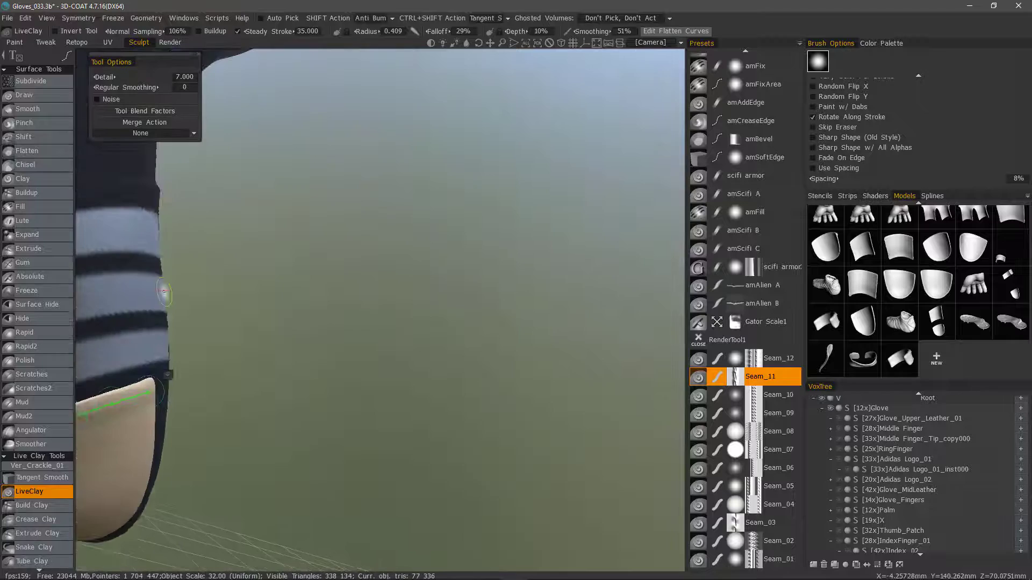
middle_click_drag(118, 352, 214, 344, "alt")
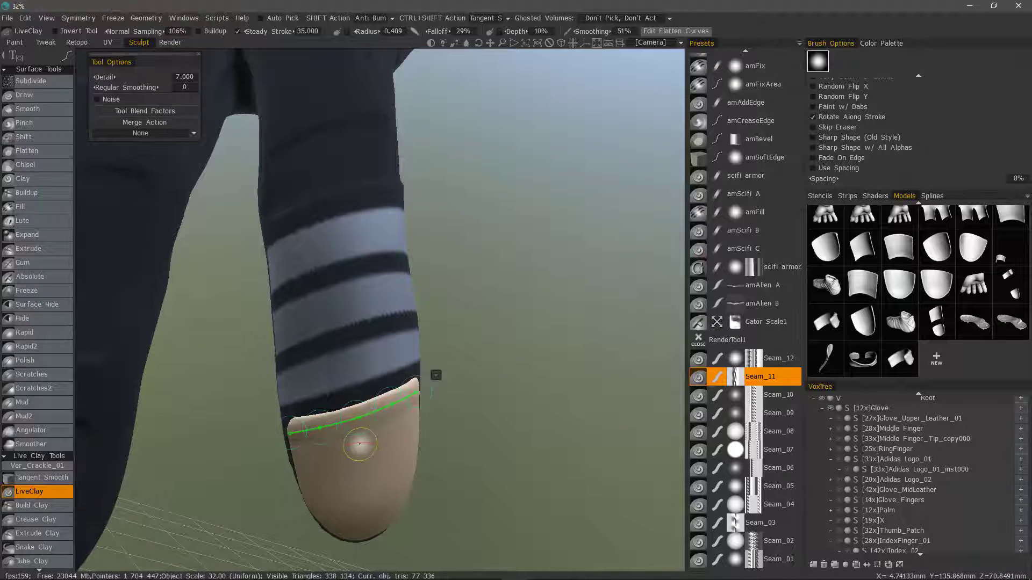
Try applying the Seam_11 brush along the curve with Steady Stroke at 35.
key("Return")
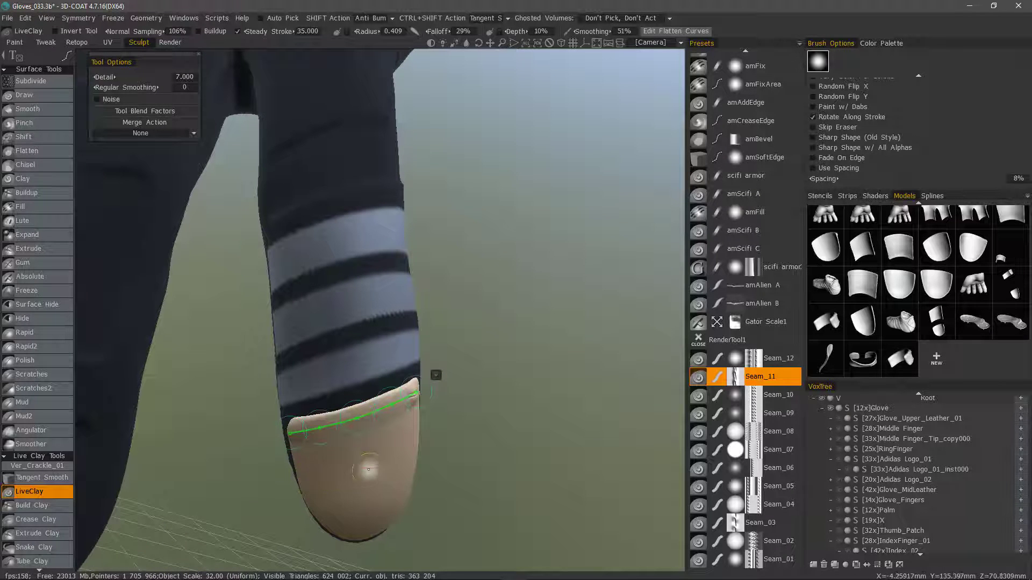
left_click_drag(332, 443, 231, 434, "alt")
left_click_drag(334, 472, 294, 448, "alt")
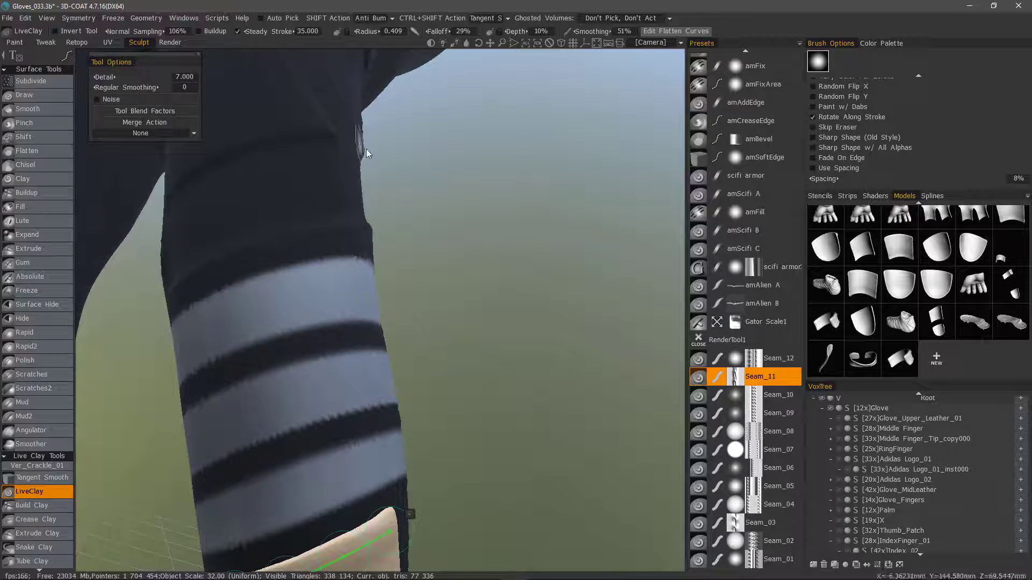
left_click_drag(362, 154, 384, 165, "alt")
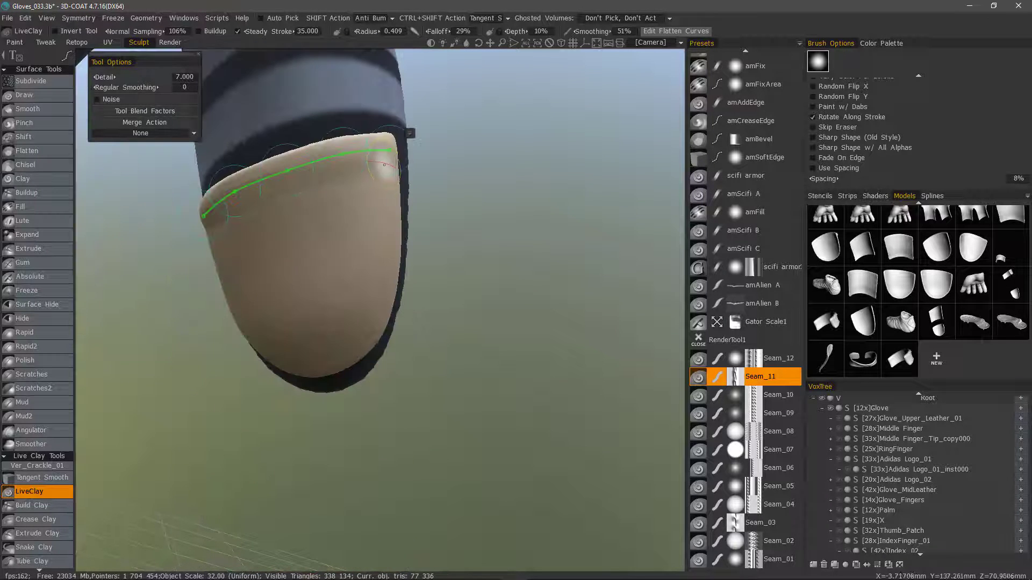
Set Steady Stroke to 25, apply the seam along the curve, and check the stitching around the fingertip.
left_click(305, 31)
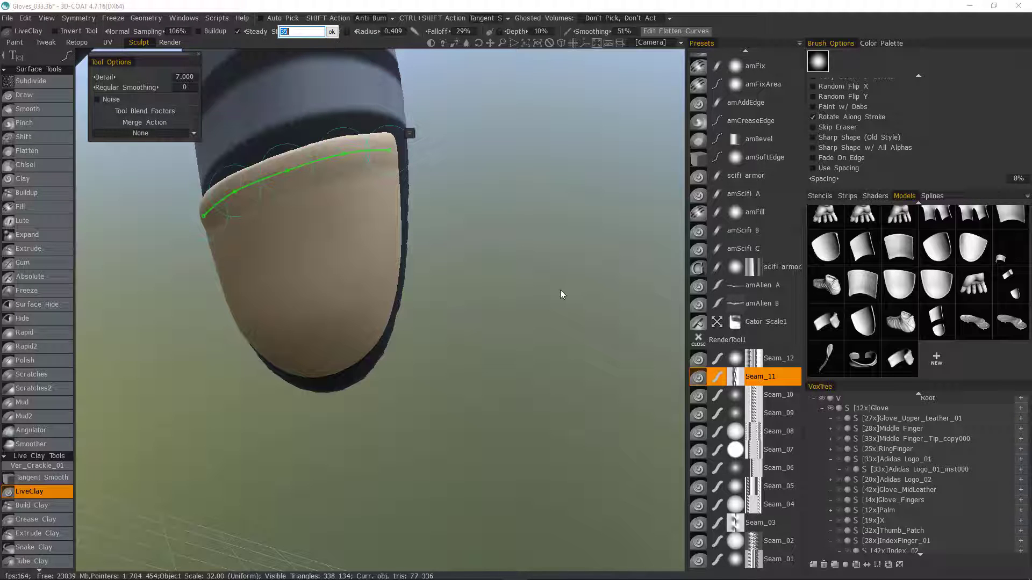
type("25")
key("Return")
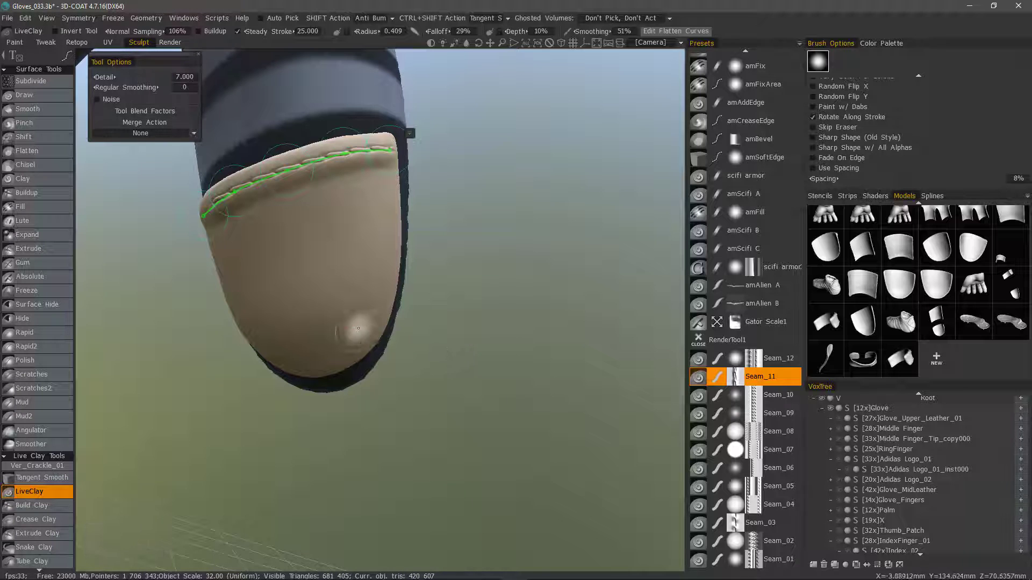
left_click_drag(272, 294, 294, 288, "alt")
left_click_drag(221, 294, 417, 260, "alt")
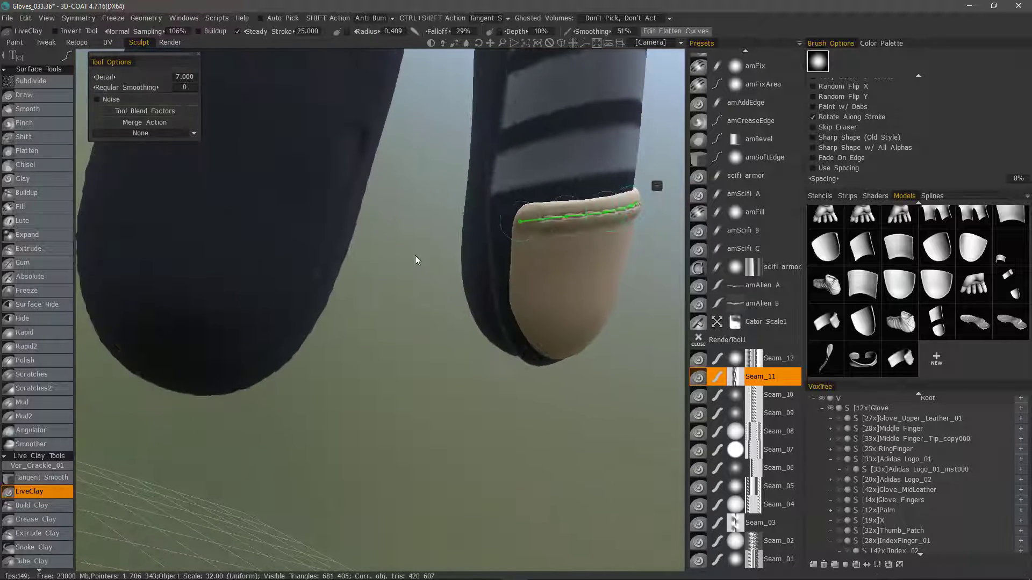
middle_click_drag(555, 234, 518, 233, "alt")
scroll(518, 236, "up", 3)
left_click_drag(517, 238, 319, 304, "alt")
middle_click_drag(318, 301, 318, 301, "alt")
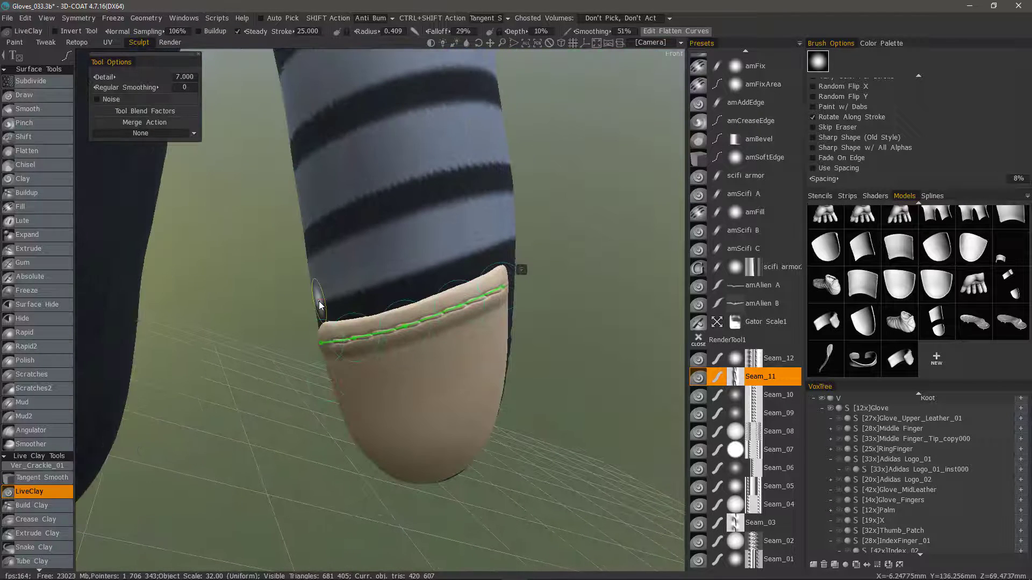
Replace the seam along the curve with one made without Steady Stroke at 36% Depth, then clear the curve.
key("ctrl+z")
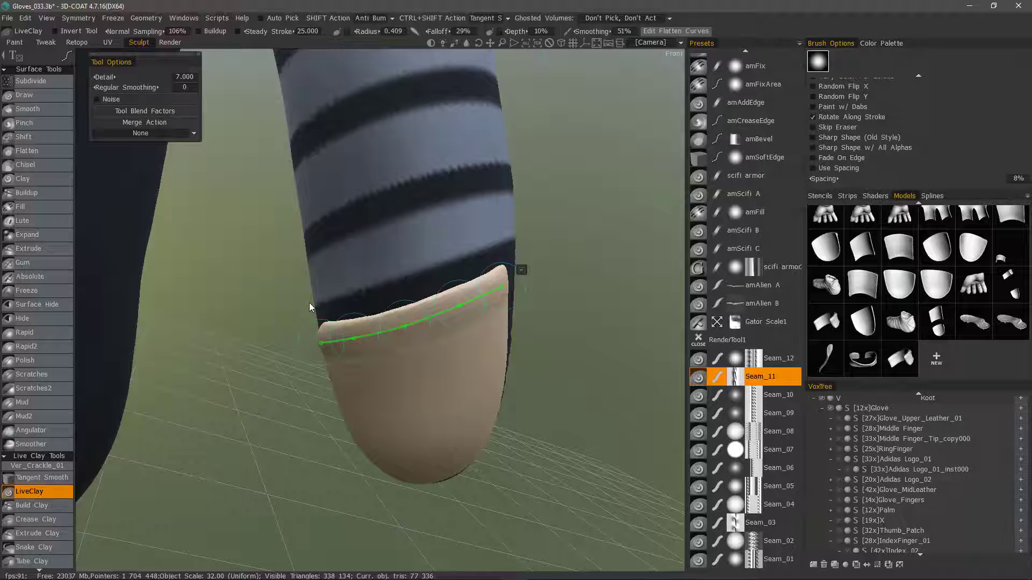
key("Return")
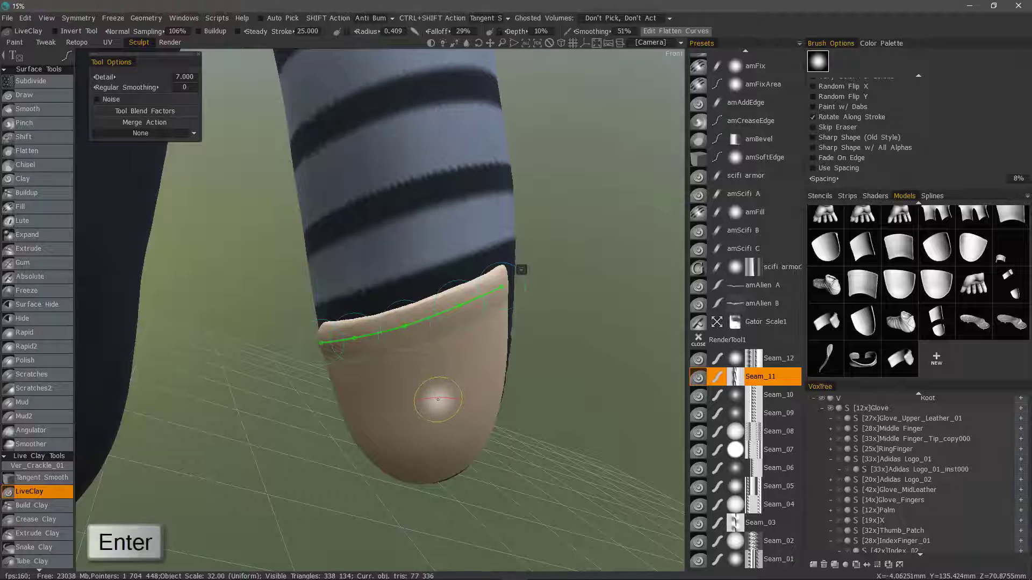
scroll(438, 400, "up", 3)
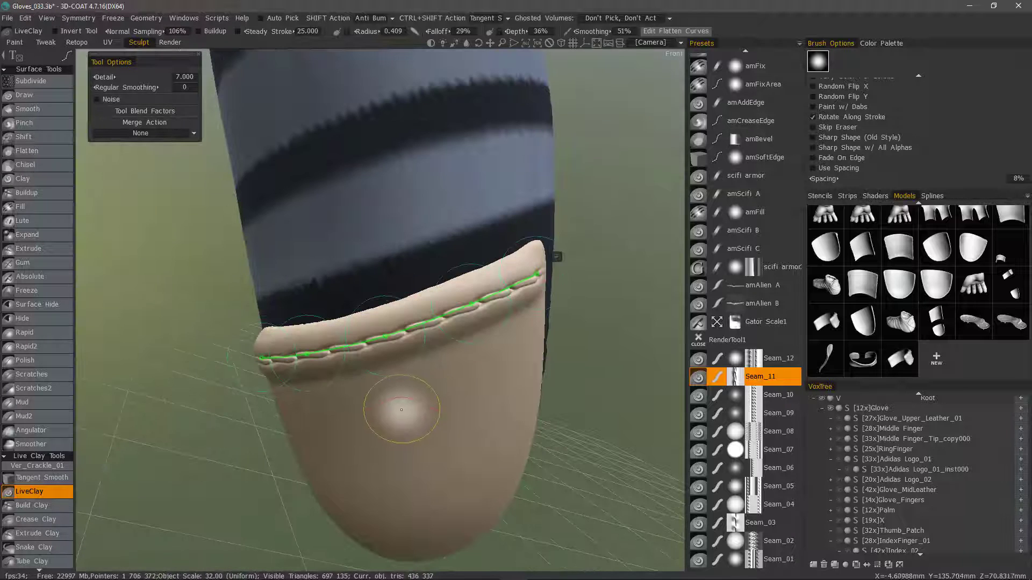
scroll(411, 417, "down", 3)
left_click_drag(417, 422, 396, 392, "alt")
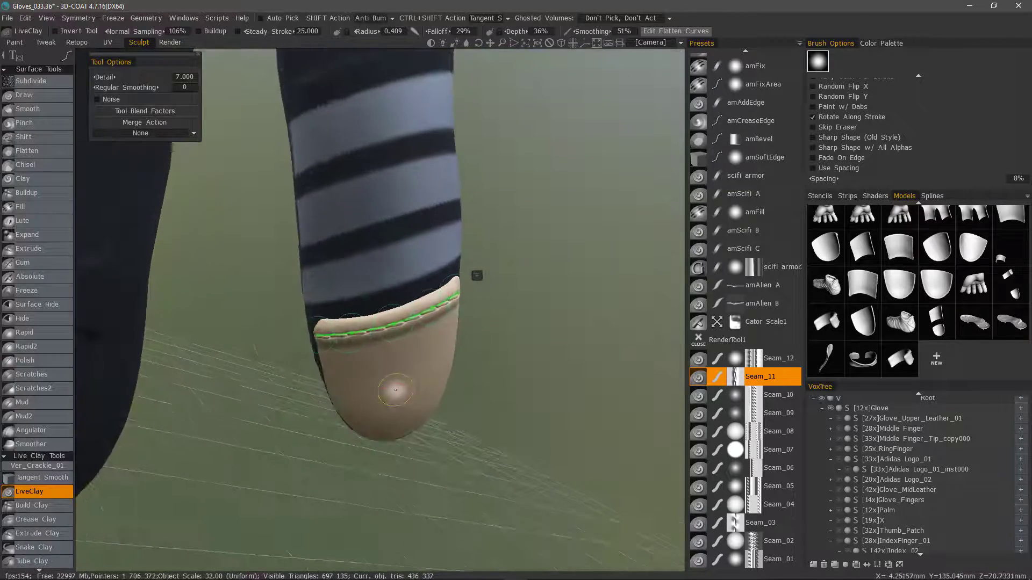
key("Escape")
Turn on Steady Stroke and try a second freehand seam stroke across the middle of the fingertip patch.
left_click_drag(314, 401, 334, 405)
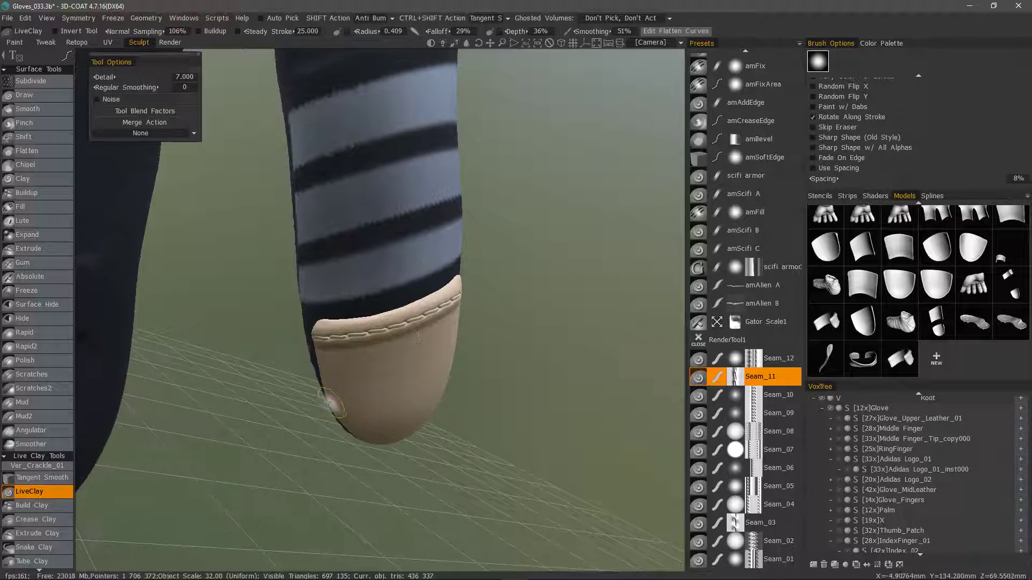
middle_click_drag(215, 377, 305, 380)
mouse_move(306, 384)
left_mouse_down()
mouse_move(363, 361)
mouse_move(381, 309)
left_mouse_up()
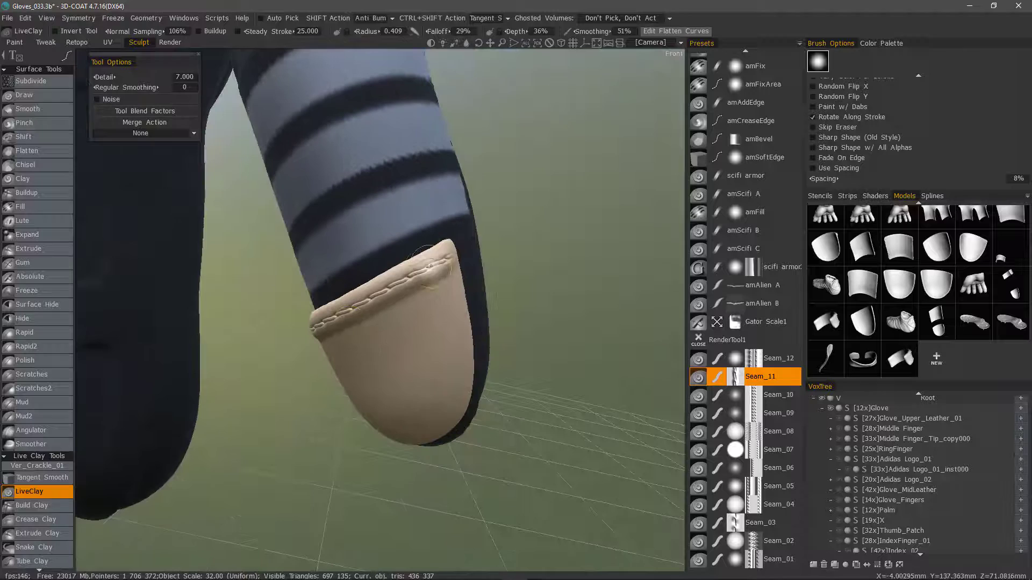
left_click_drag(407, 271, 335, 292, "alt")
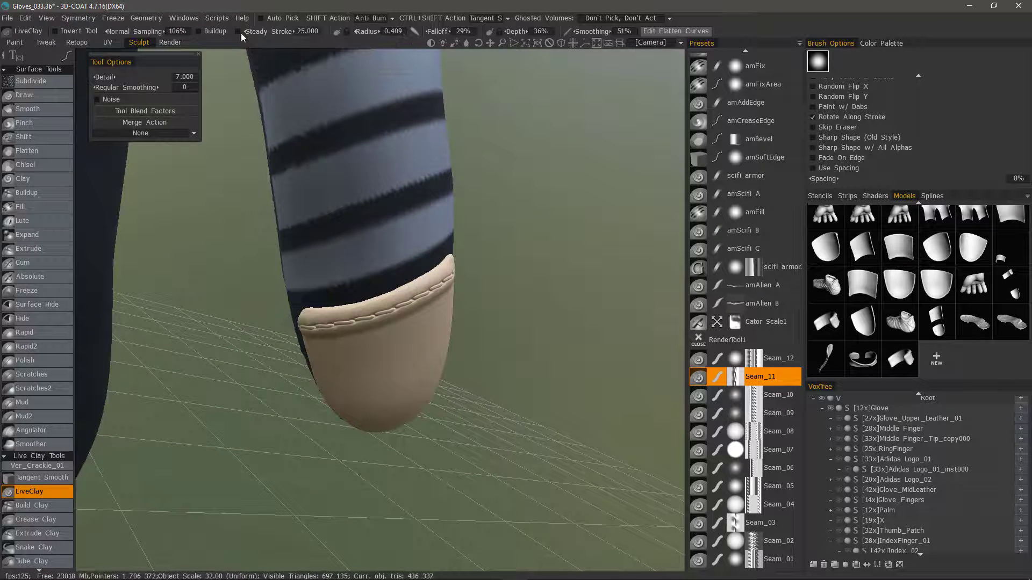
left_click(239, 32)
mouse_move(366, 362)
left_mouse_down("alt")
mouse_move(307, 335)
mouse_move(329, 373)
mouse_move(243, 379)
left_mouse_up("alt")
mouse_move(66, 59)
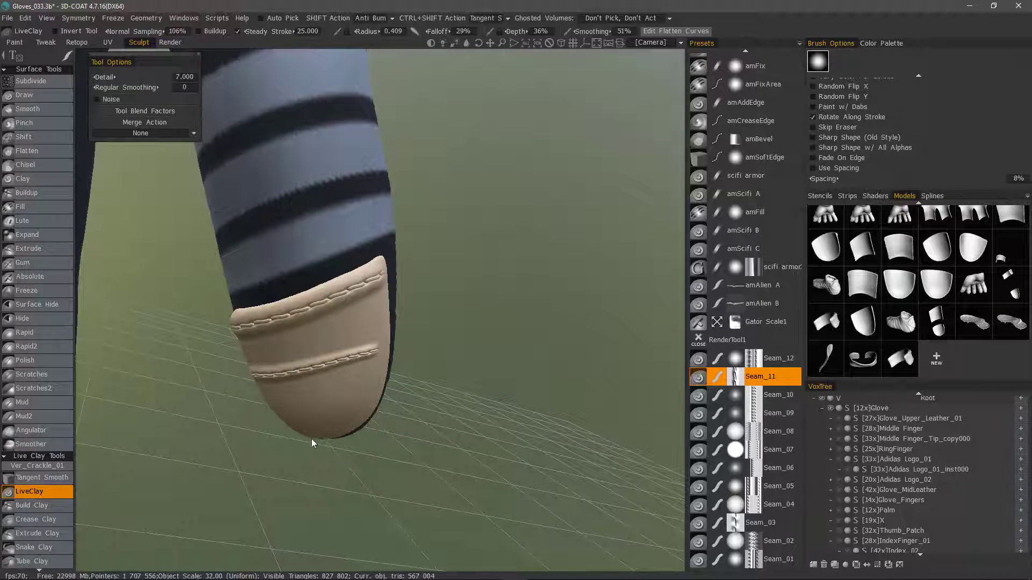
mouse_move(305, 395)
left_mouse_down("alt")
mouse_move(336, 393)
mouse_move(312, 329)
left_mouse_up("alt")
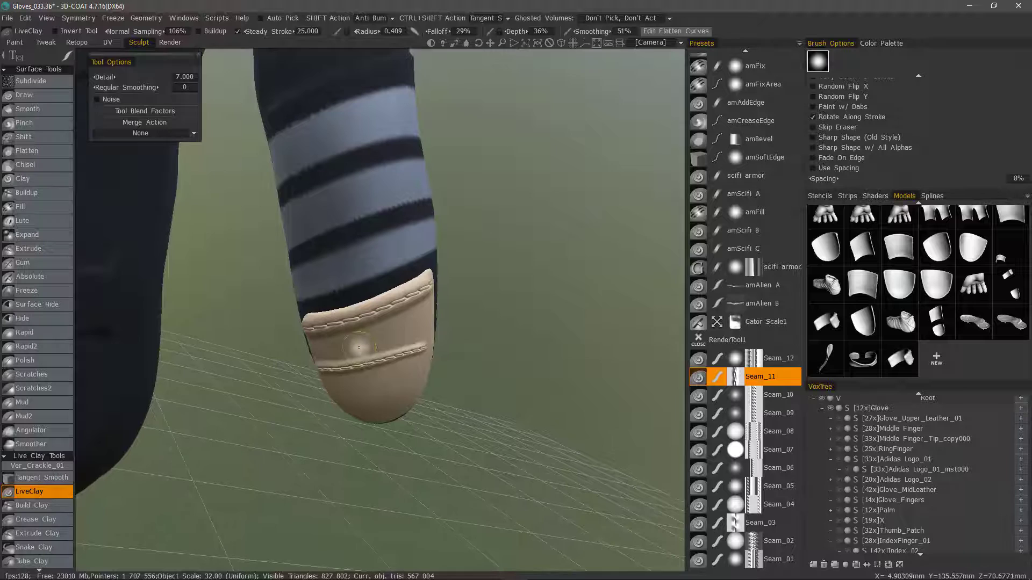
key("ctrl+z")
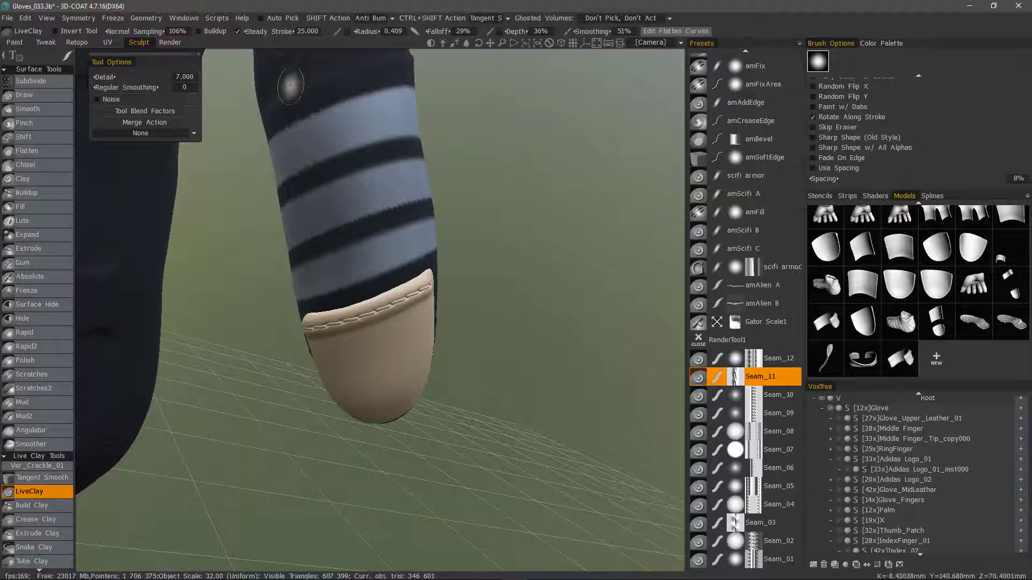
Start defining a hotkey for the Steady Stroke option, leave the hotkey prompt, and turn Steady Stroke off.
left_click_drag(343, 325, 364, 372, "alt")
mouse_move(364, 370)
middle_mouse_down()
mouse_move(346, 410)
mouse_move(343, 322)
middle_mouse_up()
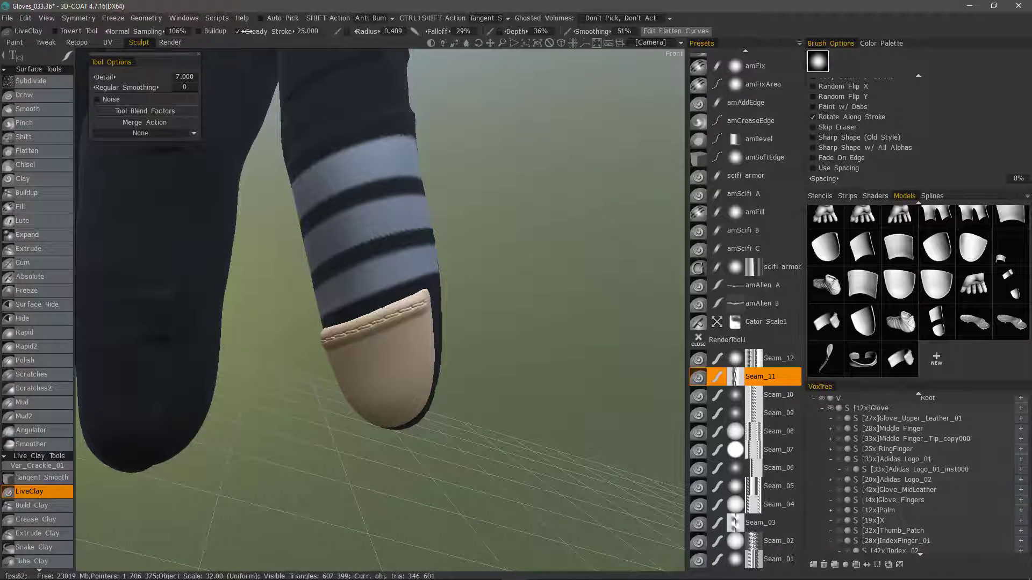
key("End")
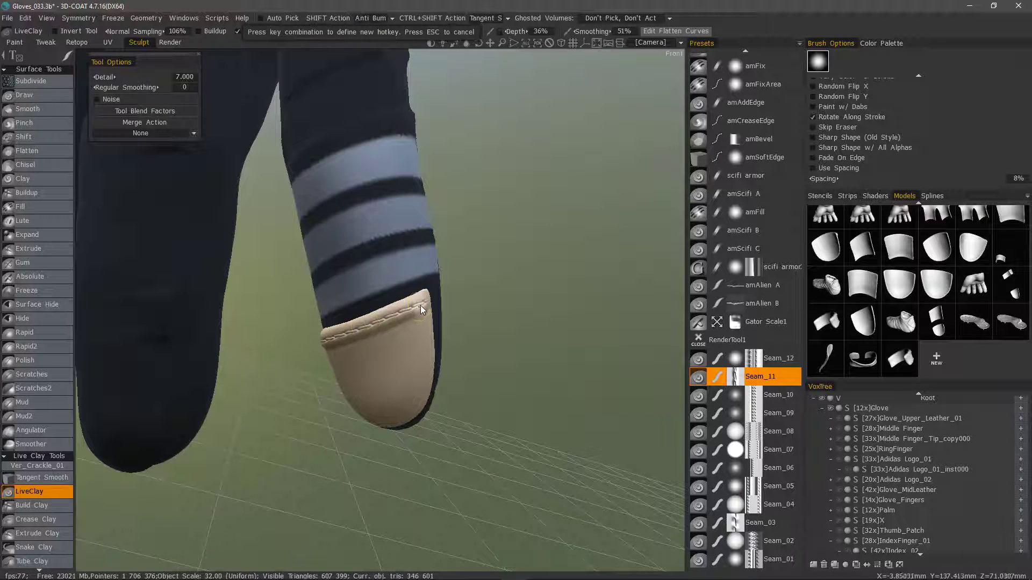
key("Escape")
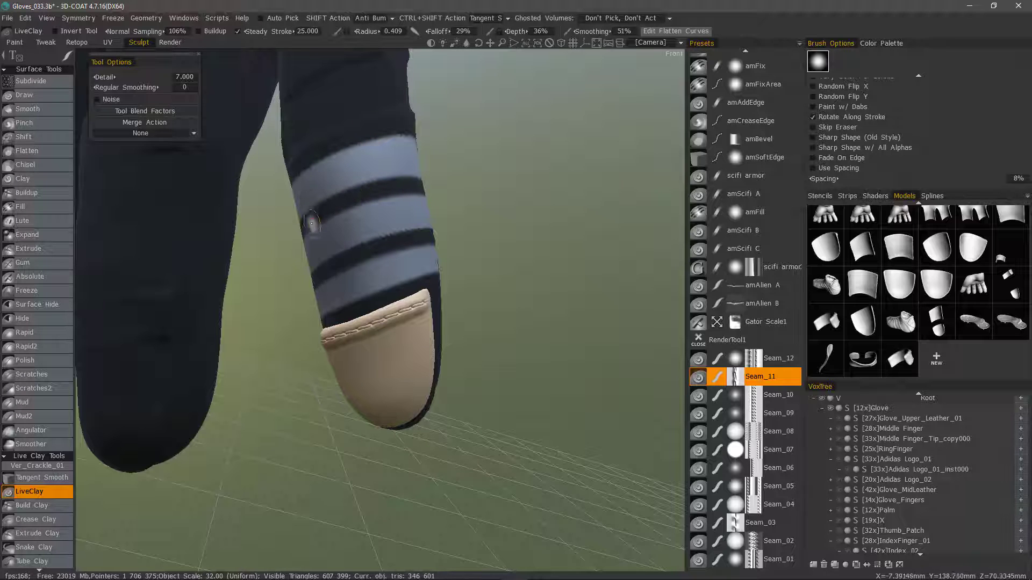
key("End")
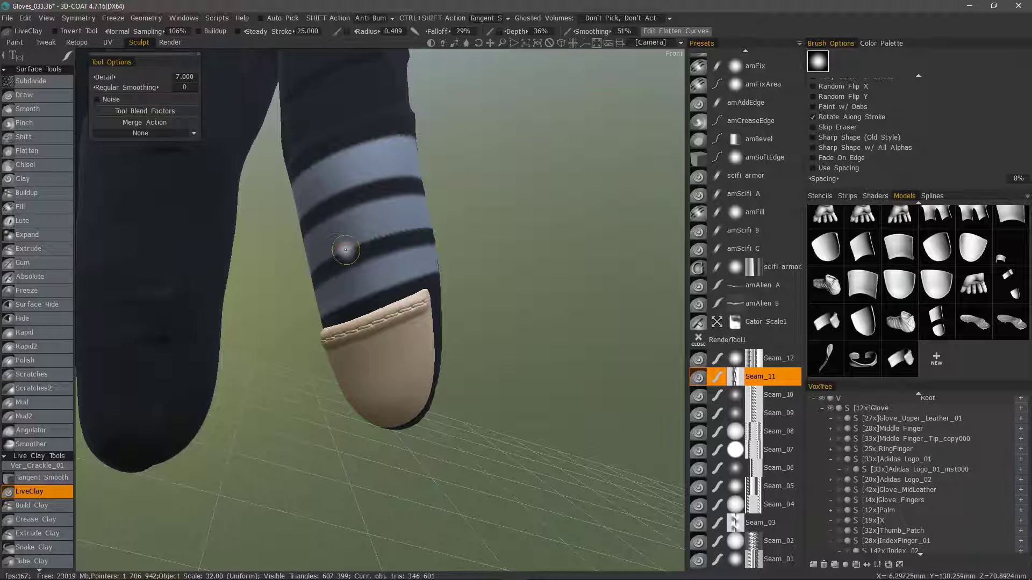